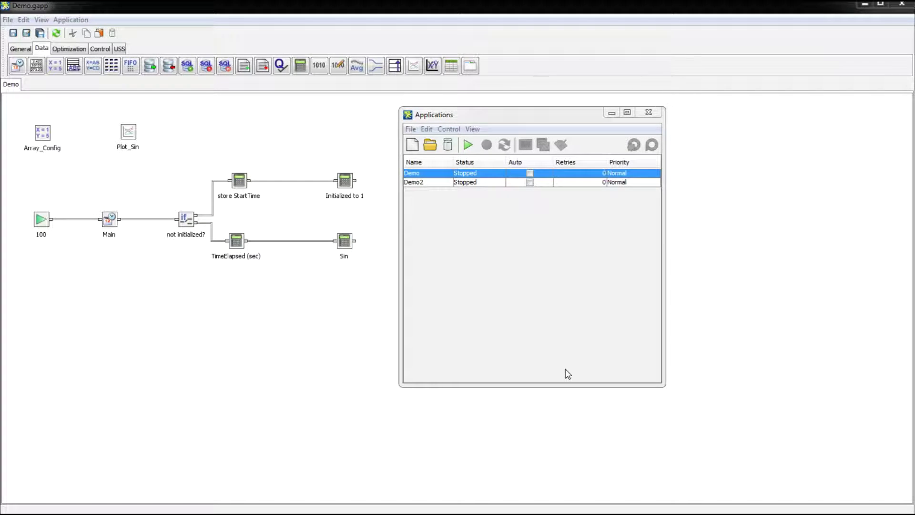
- Add a Period variable with value 10 to the Array_Config node and save it
{"action": "left_click", "coordinate": [44, 137]}
{"action": "double_click", "coordinate": [43, 137]}
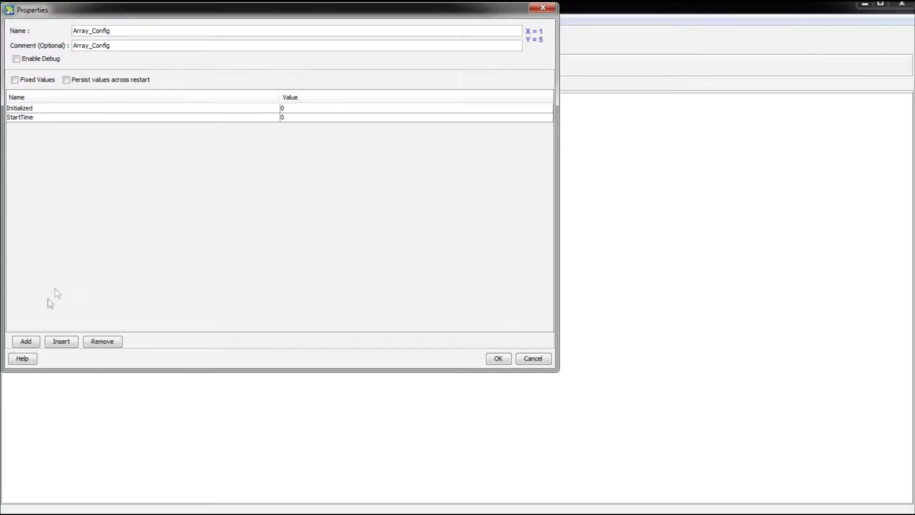
{"action": "left_click", "coordinate": [20, 343]}
{"action": "double_click", "coordinate": [39, 127]}
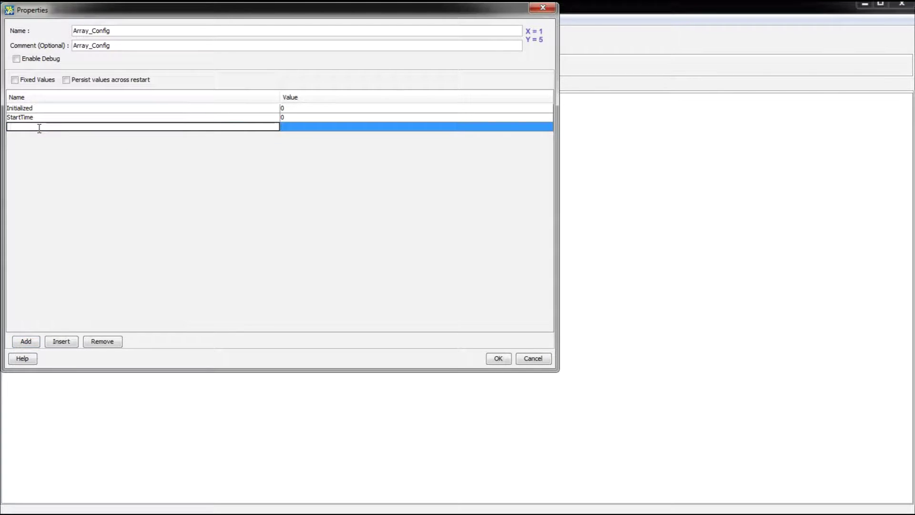
{"action": "left_click", "coordinate": [286, 128]}
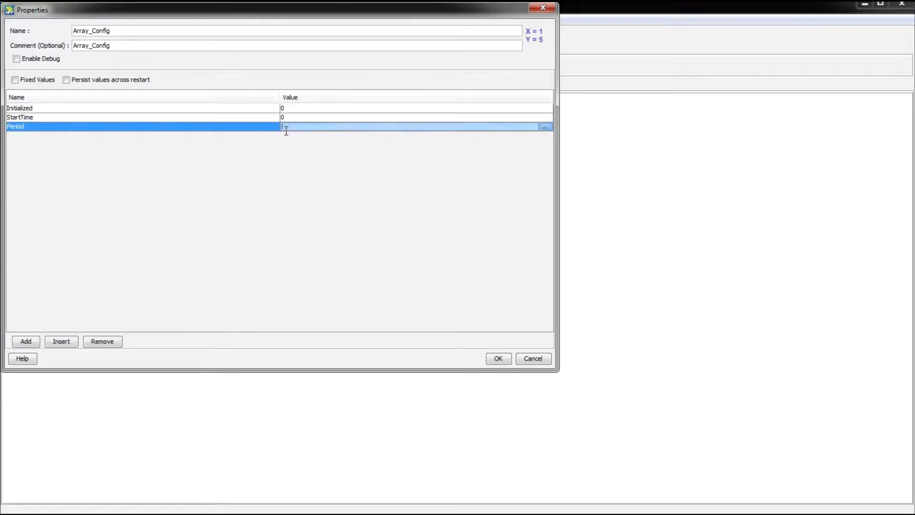
{"action": "key", "text": "Return"}
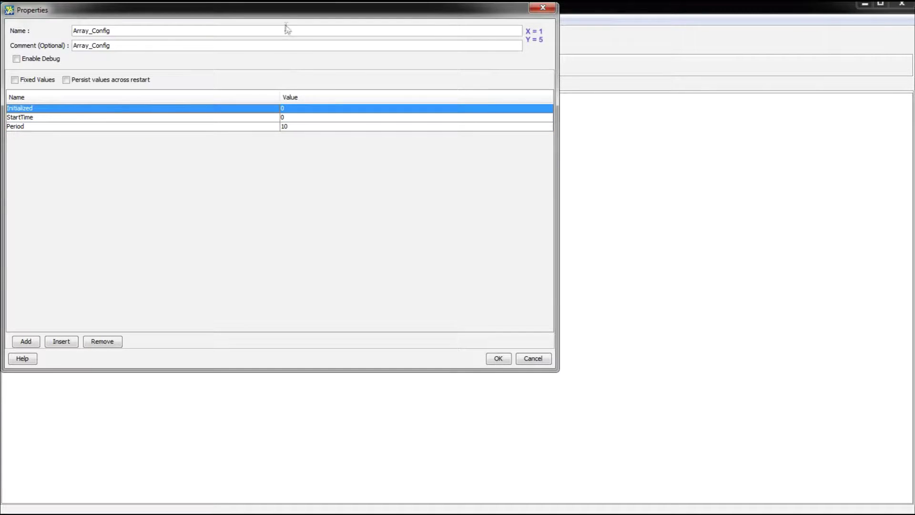
{"action": "left_click", "coordinate": [499, 359]}
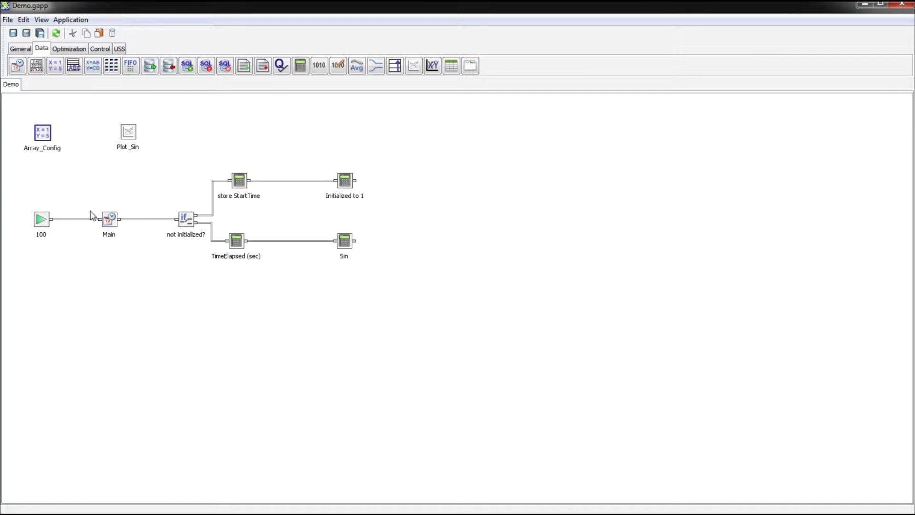
- In the Sin calculation's equation, replace '/ 5' with '* 2 * 3.14159 /'
{"action": "double_click", "coordinate": [346, 243]}
{"action": "left_click_drag", "start_coordinate": [377, 145], "coordinate": [631, 171]}
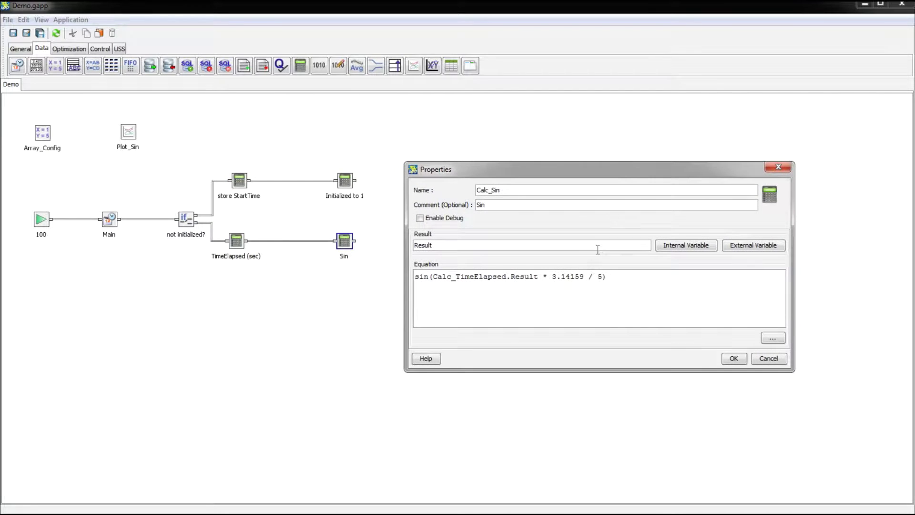
{"action": "left_click_drag", "start_coordinate": [601, 277], "coordinate": [554, 279]}
{"action": "key", "text": "Left"}
{"action": "type", "text": "2 *"}
- Insert Array_Config.Period as the divisor in the Sin equation and save it
{"action": "left_click", "coordinate": [773, 338]}
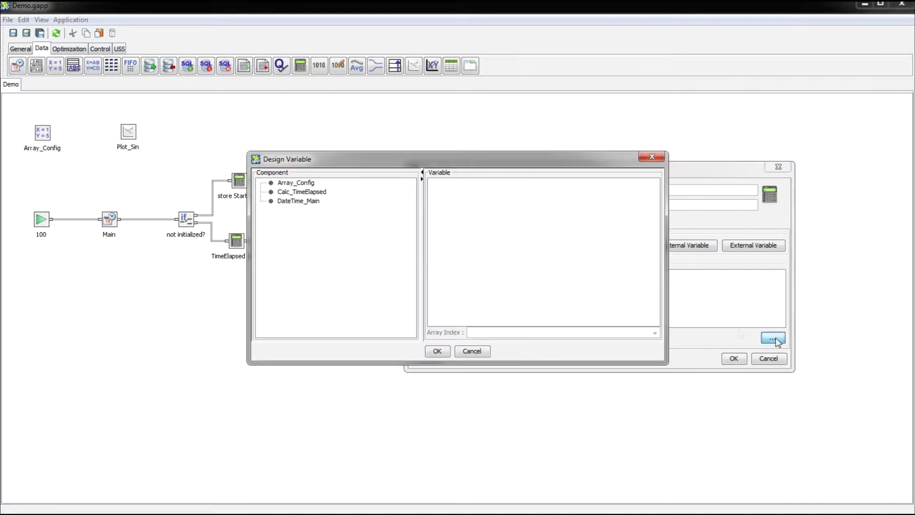
{"action": "left_click", "coordinate": [293, 183]}
{"action": "left_click", "coordinate": [434, 209]}
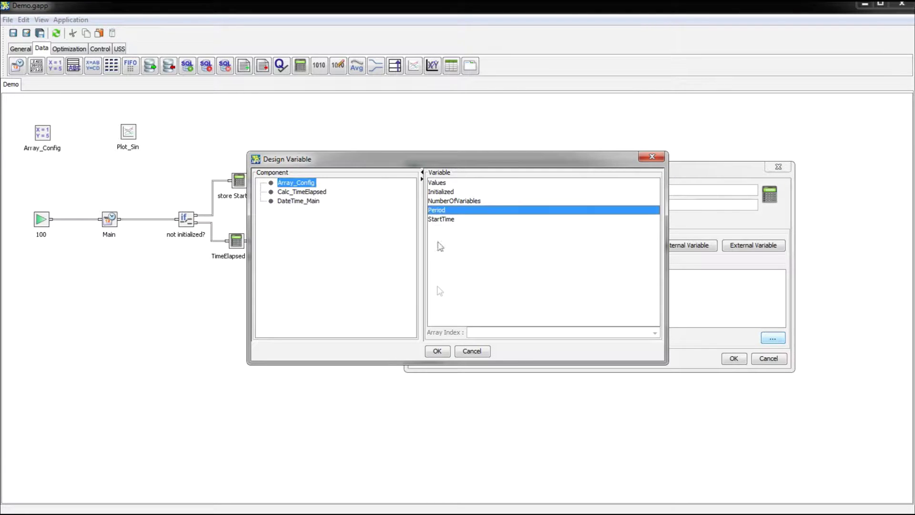
{"action": "left_click", "coordinate": [437, 351]}
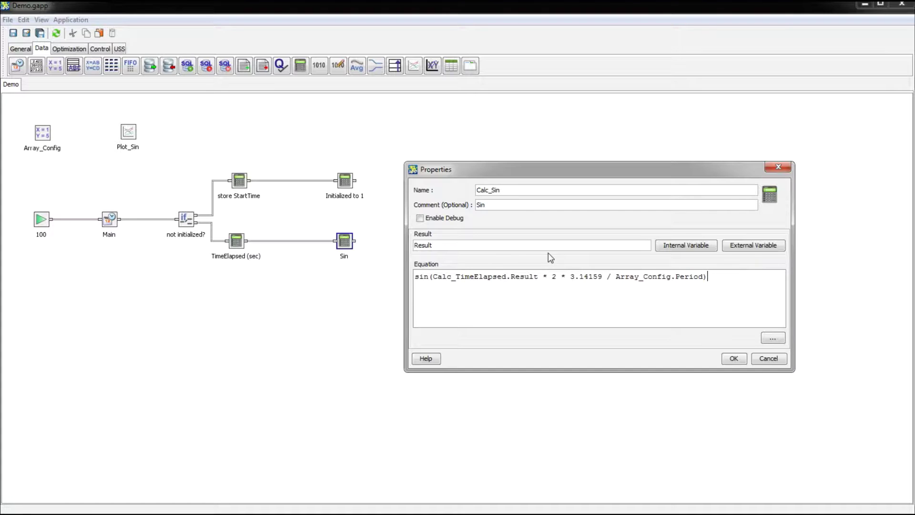
{"action": "left_click", "coordinate": [733, 358]}
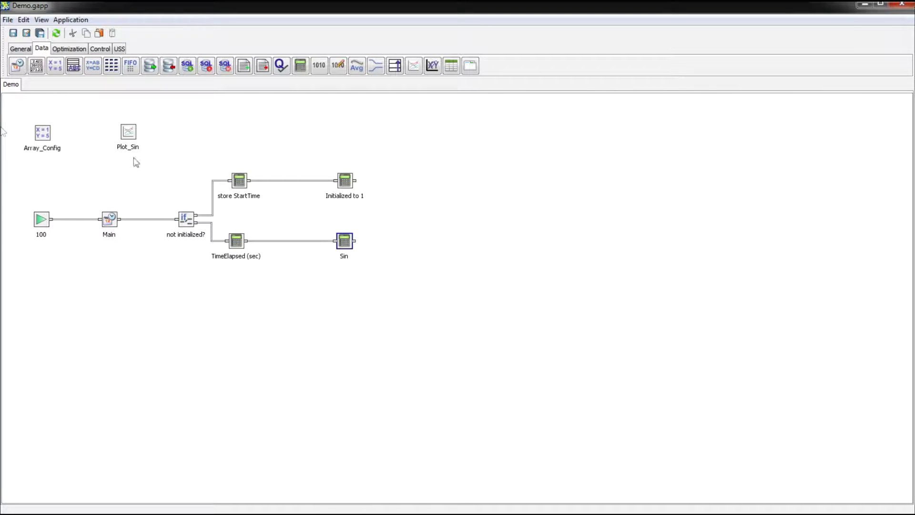
{"action": "left_click", "coordinate": [38, 138]}
{"action": "double_click", "coordinate": [38, 138]}
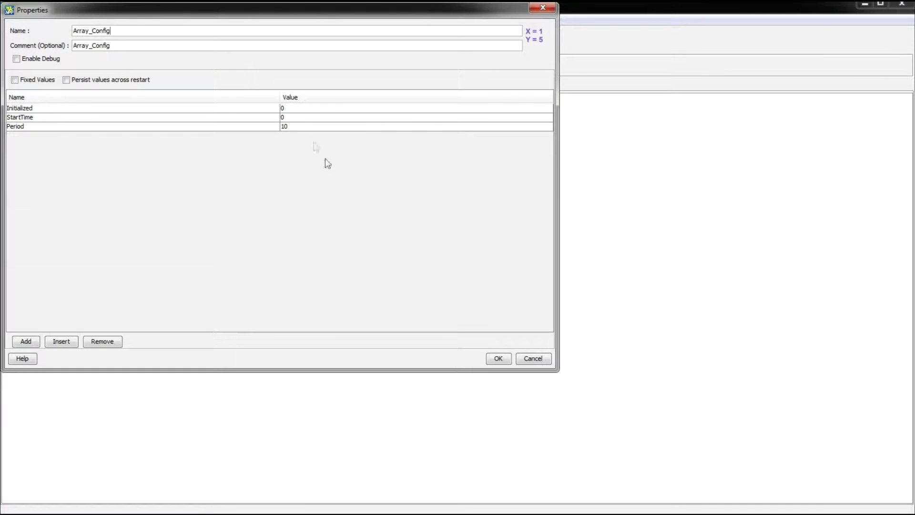
{"action": "left_click", "coordinate": [298, 127]}
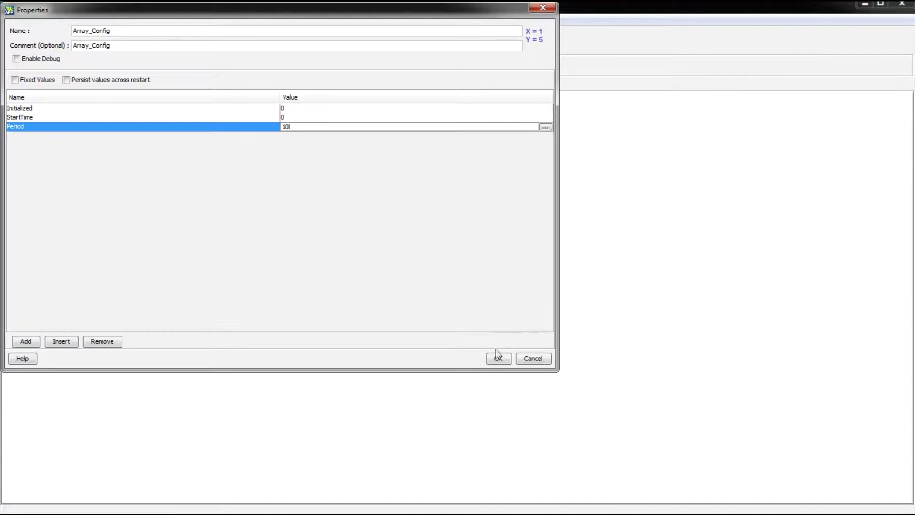
{"action": "left_click", "coordinate": [15, 80]}
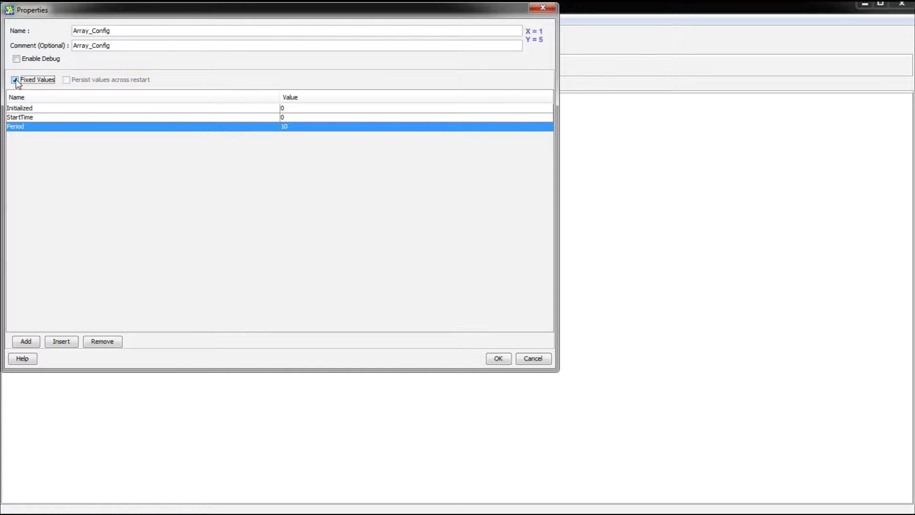
{"action": "left_click", "coordinate": [15, 80]}
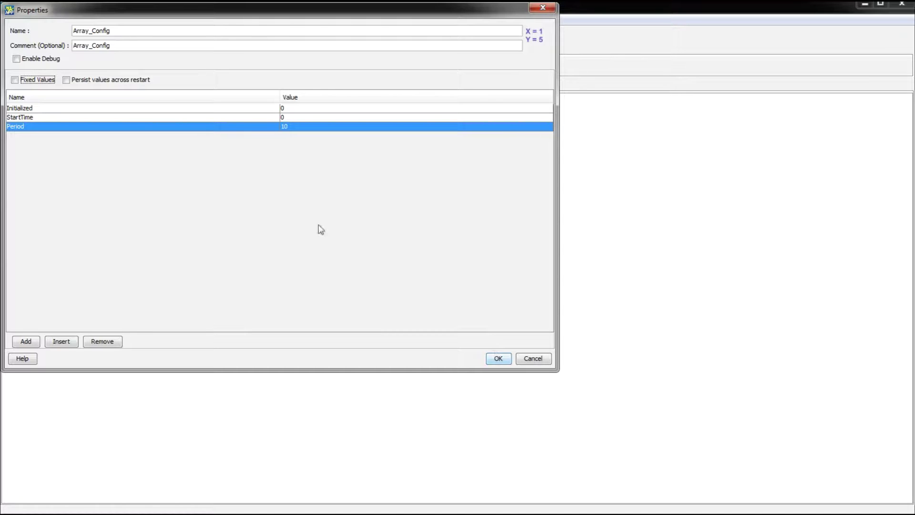
{"action": "left_click", "coordinate": [505, 361]}
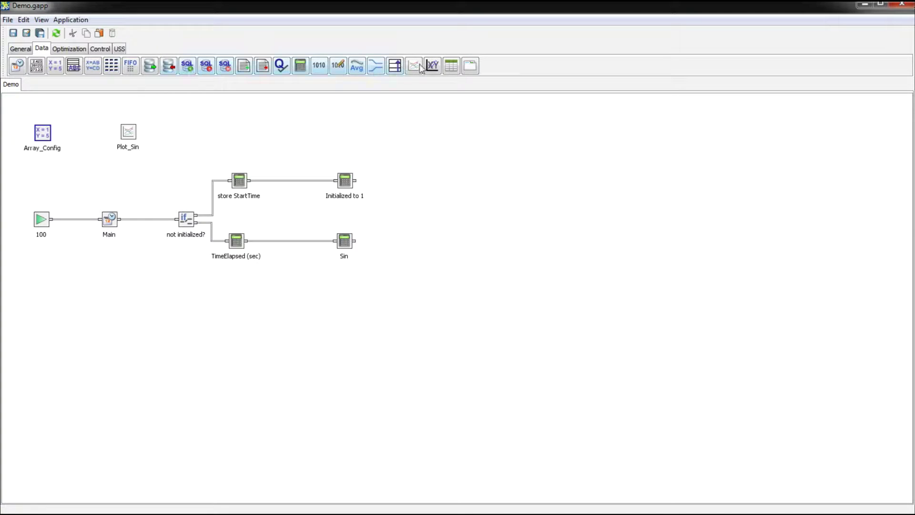
{"action": "left_click", "coordinate": [451, 65]}
- Place a table view node above store StartTime and enter 'Tuning Screen' as its comment and title
{"action": "left_click", "coordinate": [244, 136]}
{"action": "double_click", "coordinate": [245, 137]}
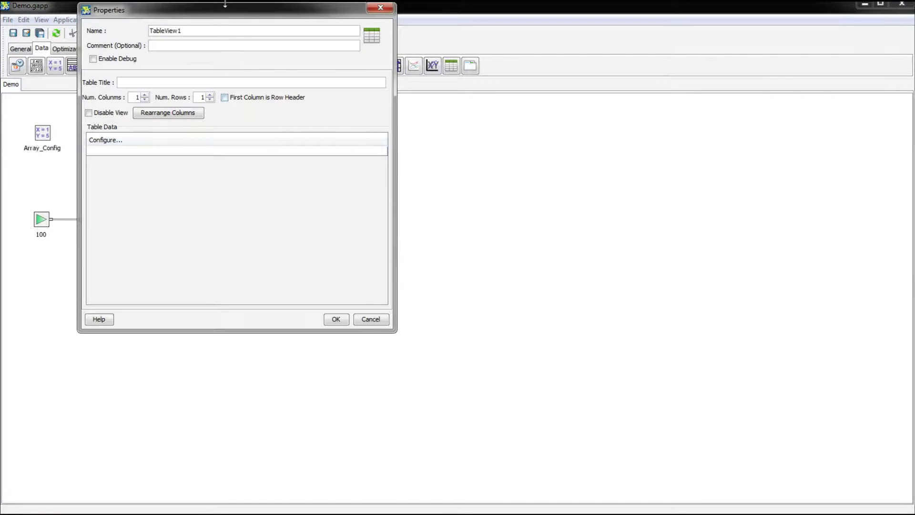
{"action": "left_click_drag", "start_coordinate": [219, 11], "coordinate": [565, 87]}
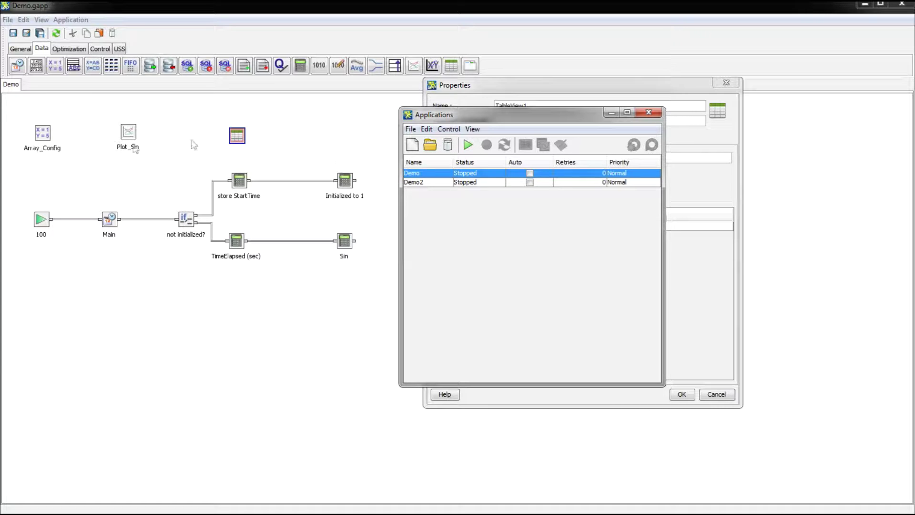
{"action": "left_click", "coordinate": [648, 112]}
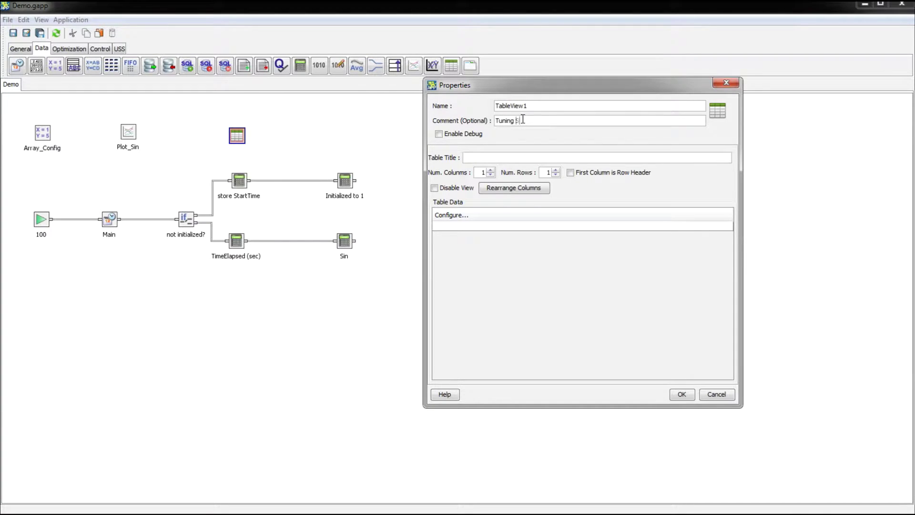
{"action": "left_click", "coordinate": [512, 158]}
- Give the table two columns, Name and Value, with the Value column editable
{"action": "left_click", "coordinate": [490, 170]}
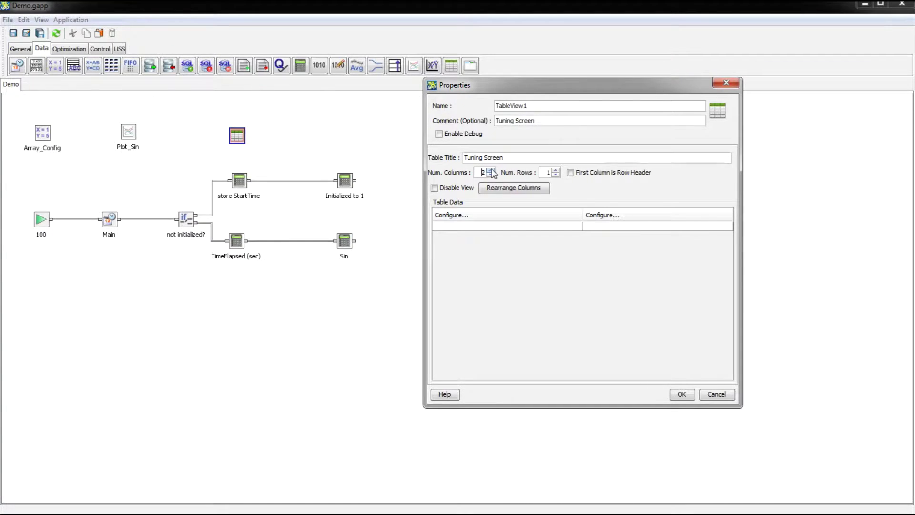
{"action": "left_click", "coordinate": [491, 217]}
{"action": "left_click", "coordinate": [490, 220]}
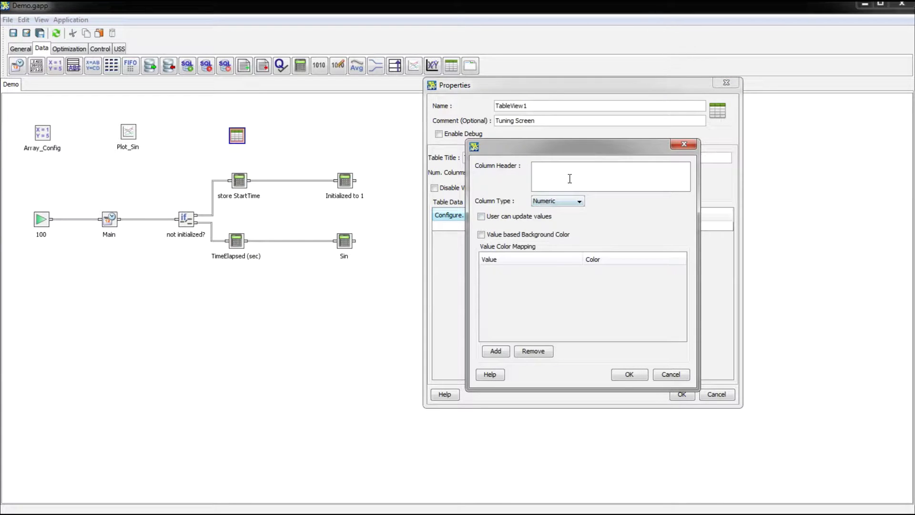
{"action": "type", "text": "Name"}
{"action": "left_click", "coordinate": [642, 372]}
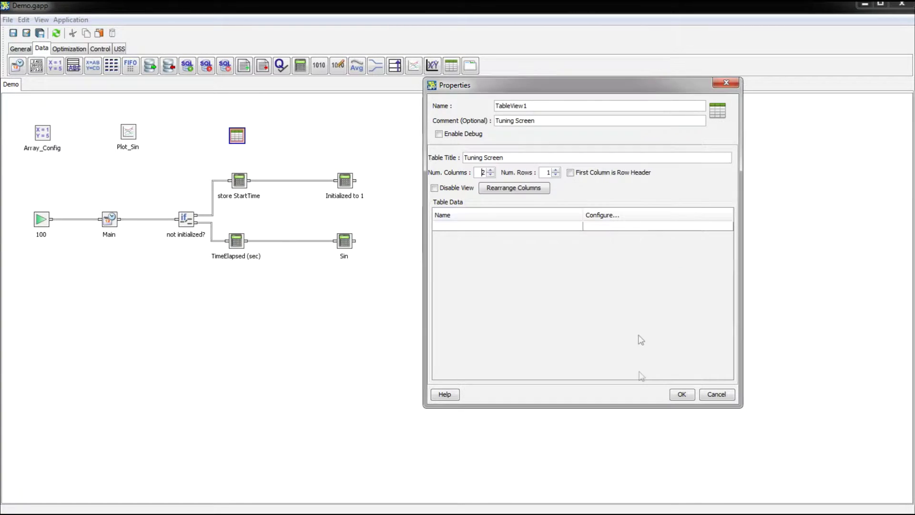
{"action": "left_click", "coordinate": [637, 219]}
{"action": "left_click", "coordinate": [637, 218]}
{"action": "type", "text": "Va"}
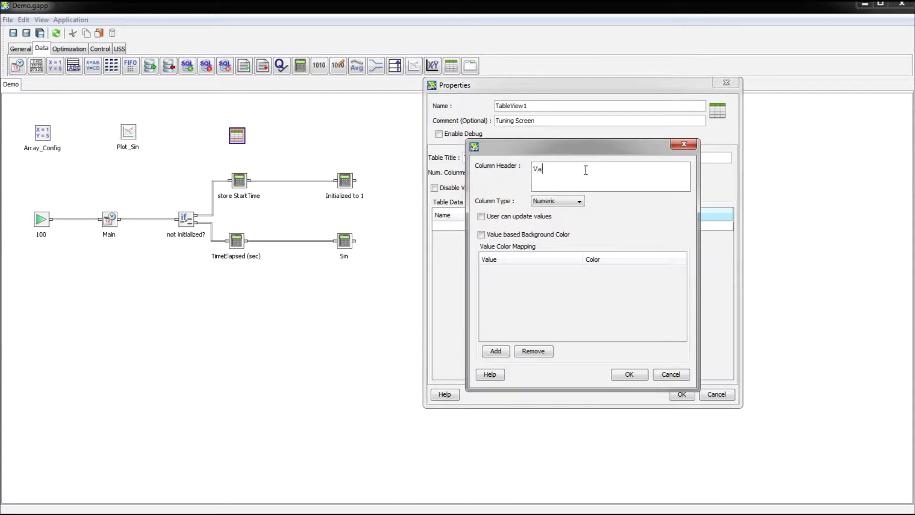
{"action": "type", "text": "lue"}
{"action": "left_click", "coordinate": [629, 375]}
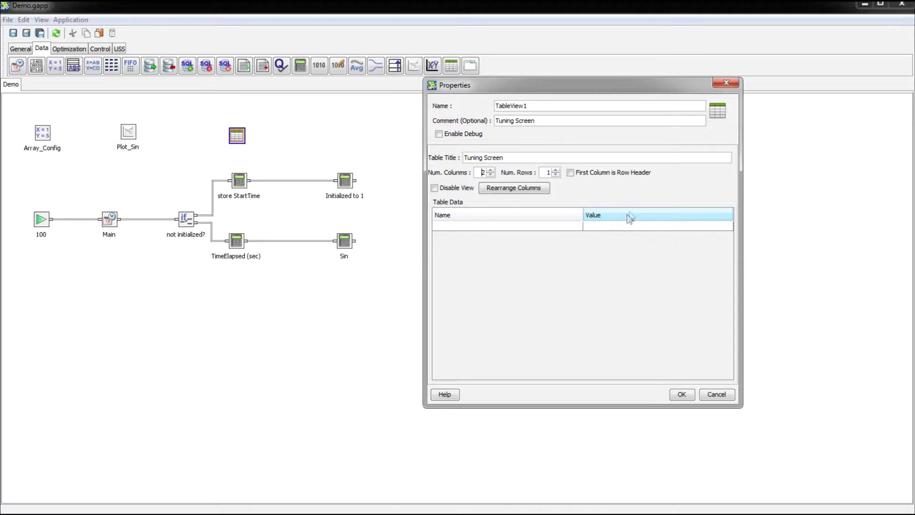
{"action": "double_click", "coordinate": [671, 221]}
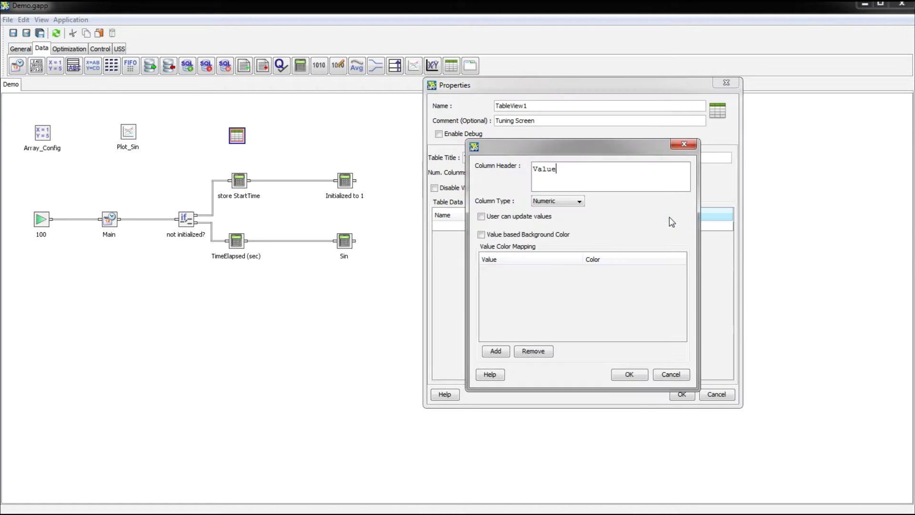
{"action": "left_click", "coordinate": [488, 217]}
{"action": "left_click", "coordinate": [635, 378]}
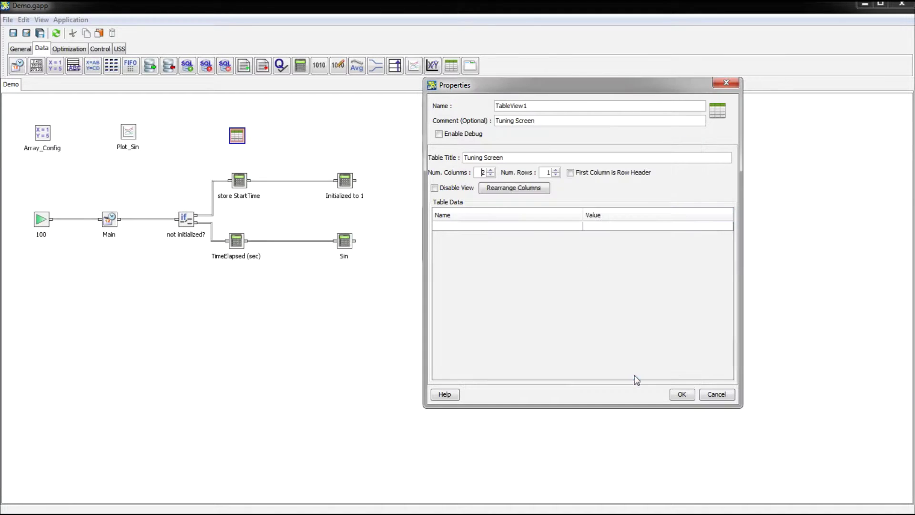
- Add a Period row whose value links to Array_Config.Period, and apply the table settings
{"action": "left_click", "coordinate": [469, 226]}
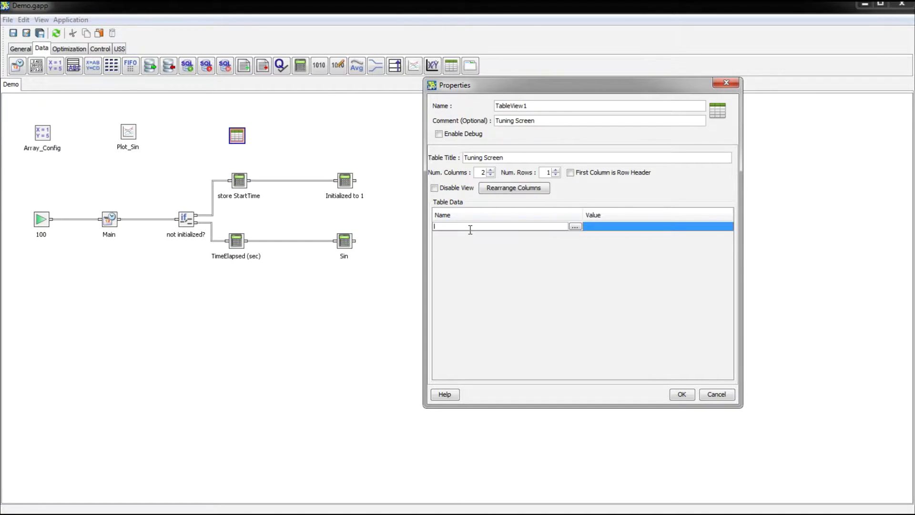
{"action": "left_click", "coordinate": [624, 227]}
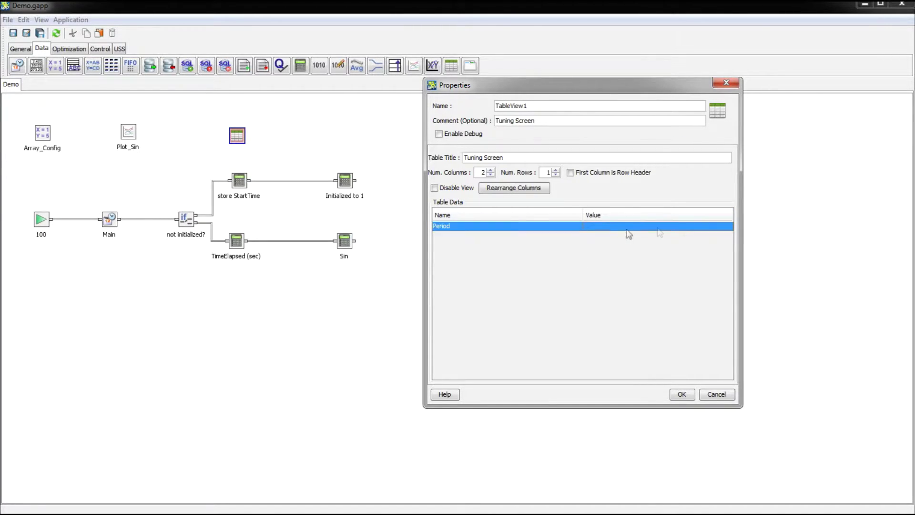
{"action": "left_click", "coordinate": [713, 228]}
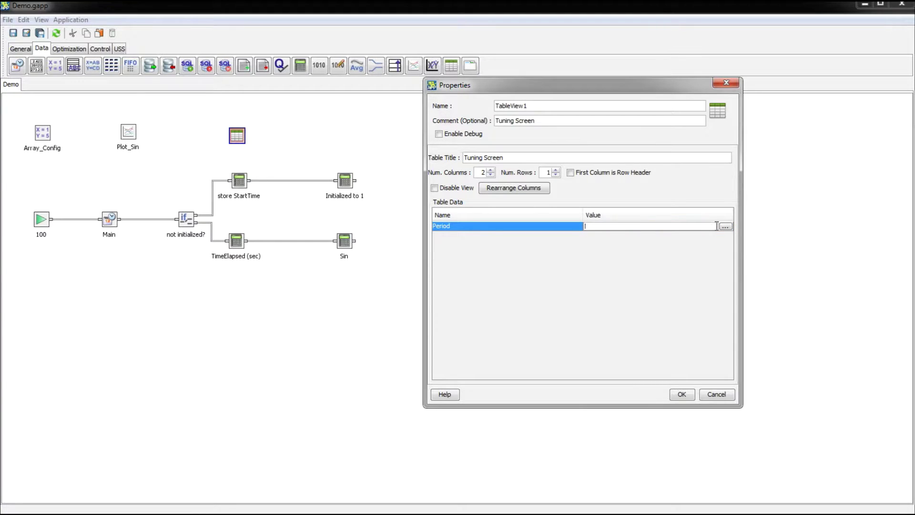
{"action": "left_click", "coordinate": [726, 227]}
{"action": "left_click", "coordinate": [298, 183]}
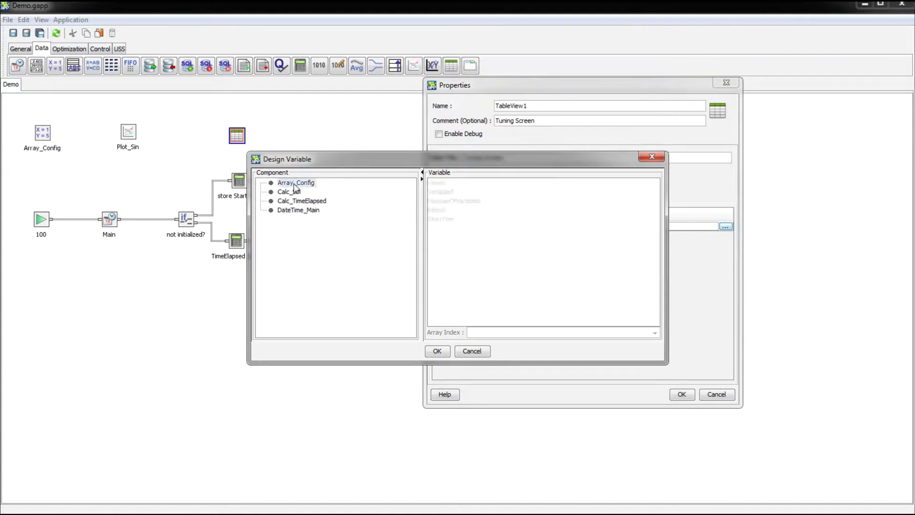
{"action": "left_click", "coordinate": [438, 211]}
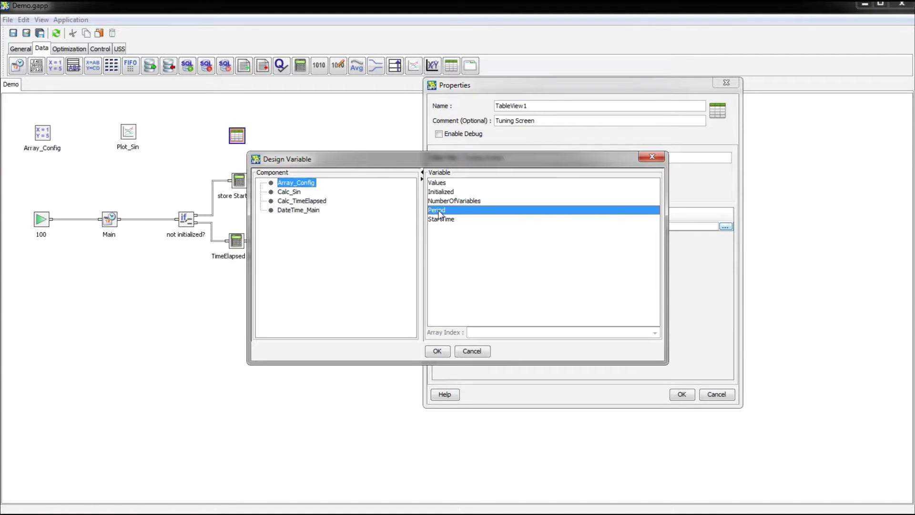
{"action": "left_click", "coordinate": [438, 353]}
{"action": "left_click", "coordinate": [556, 227]}
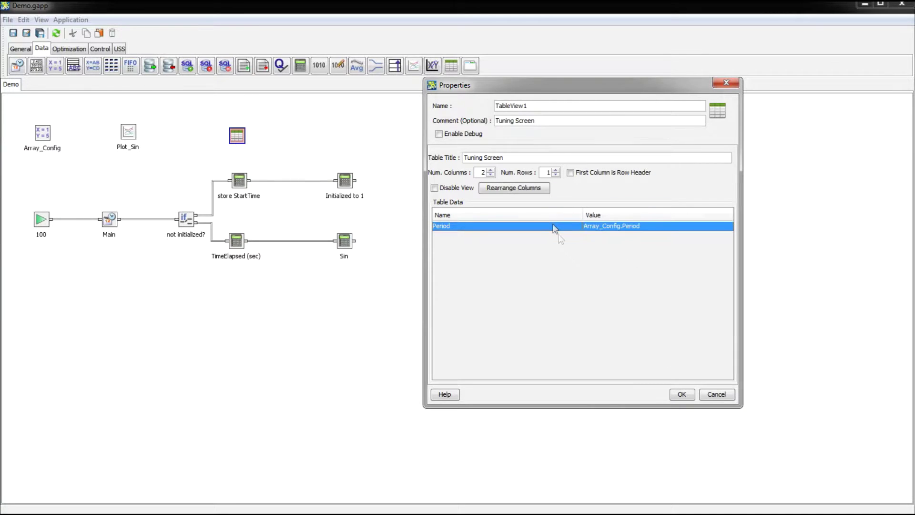
{"action": "left_click", "coordinate": [683, 395]}
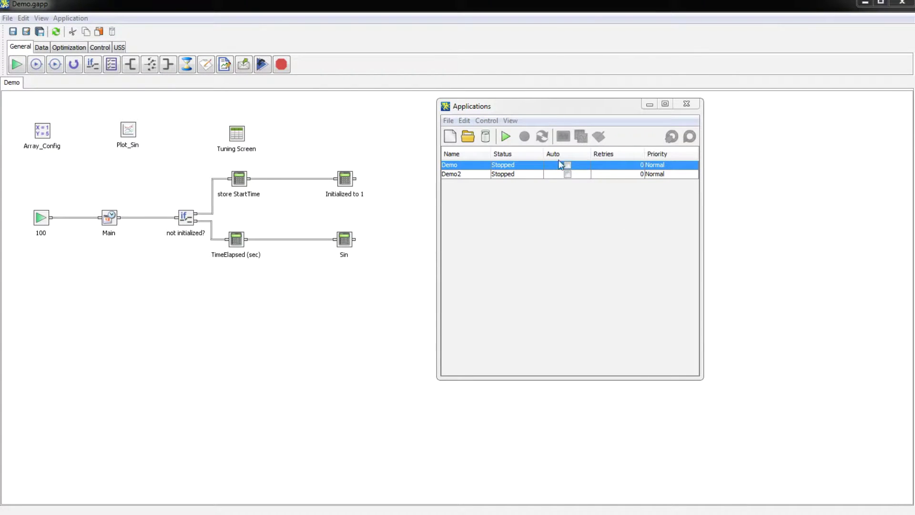
- Run the Demo application and display its live Plot_Sin chart and Tuning Screen
{"action": "left_click", "coordinate": [506, 137]}
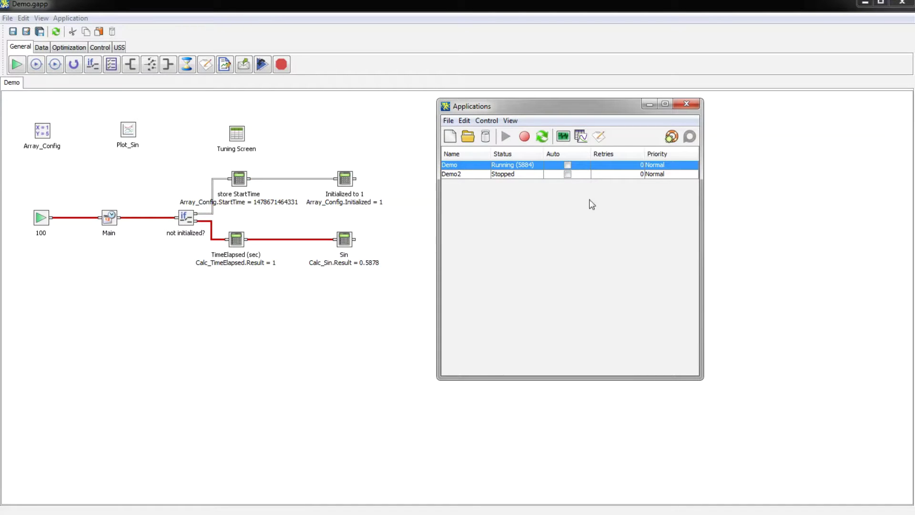
{"action": "left_click_drag", "start_coordinate": [582, 106], "coordinate": [658, 98]}
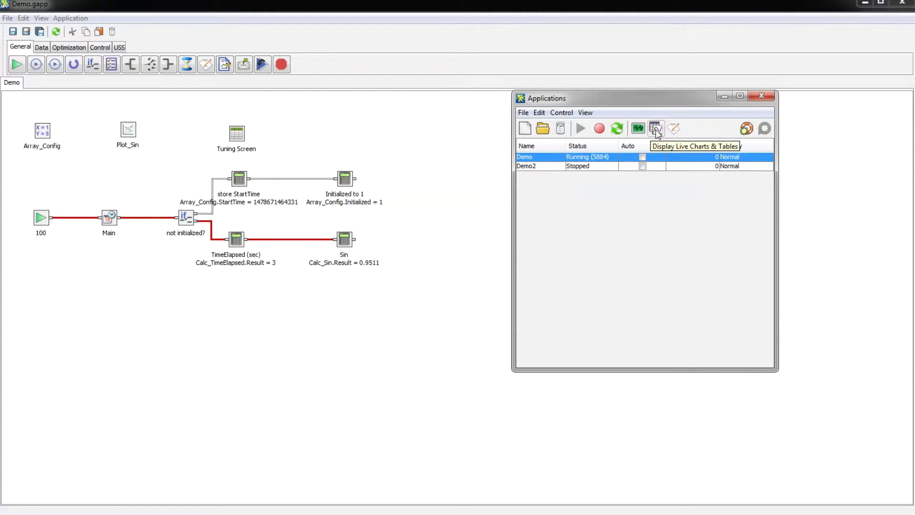
{"action": "left_click", "coordinate": [656, 129]}
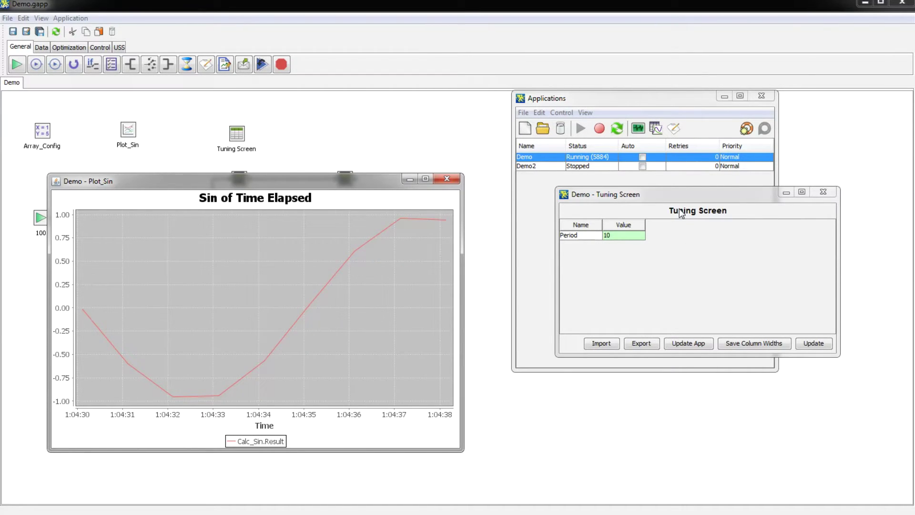
- Change the Tuning Screen's Period value to 5 and send it to the running app
{"action": "mouse_move", "coordinate": [373, 187]}
{"action": "left_mouse_down"}
{"action": "mouse_move", "coordinate": [399, 252]}
{"action": "mouse_move", "coordinate": [376, 198]}
{"action": "left_mouse_up"}
{"action": "left_click_drag", "start_coordinate": [654, 201], "coordinate": [609, 221]}
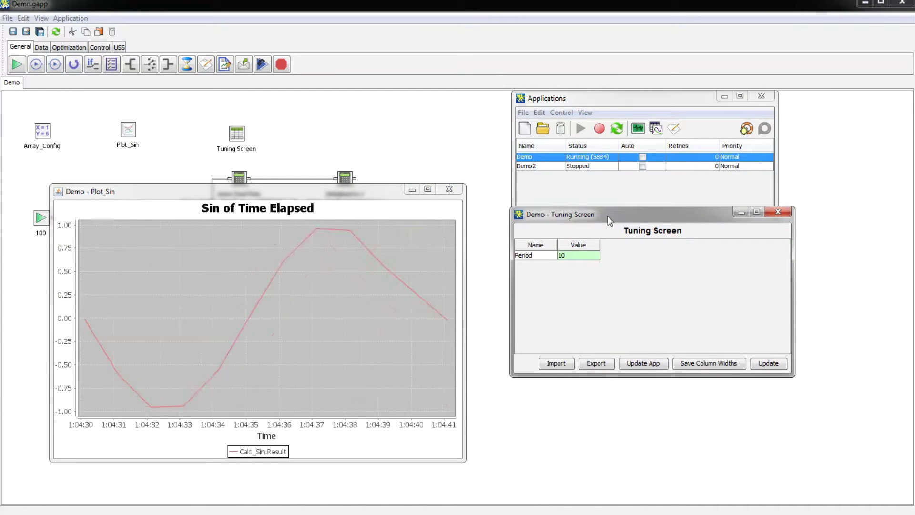
{"action": "double_click", "coordinate": [585, 257]}
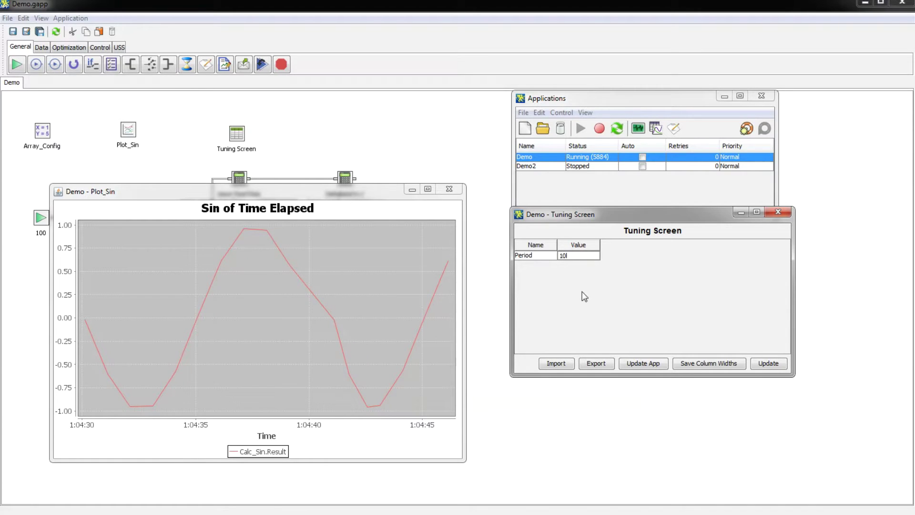
{"action": "key", "text": "Return"}
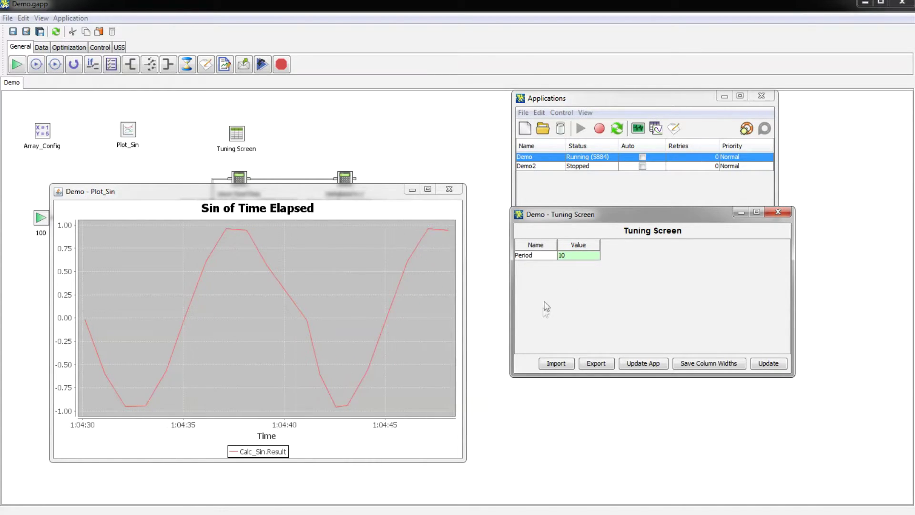
{"action": "double_click", "coordinate": [574, 257]}
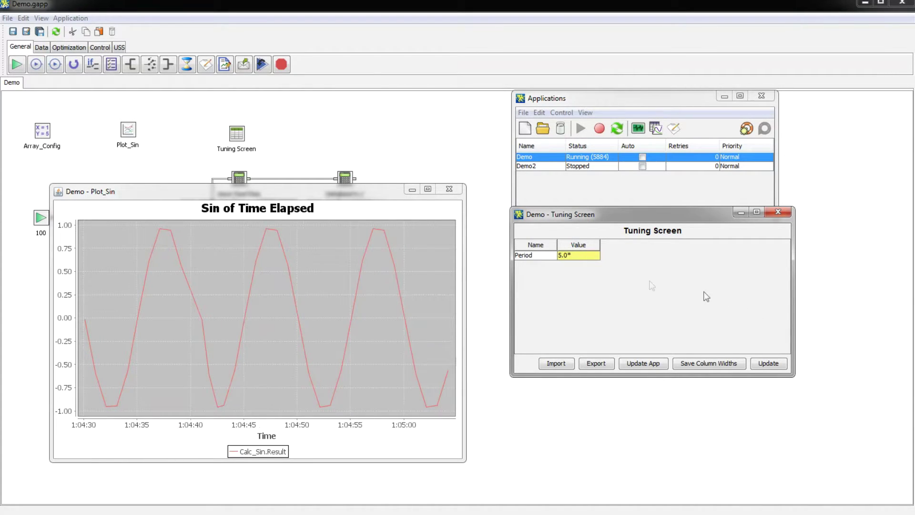
{"action": "left_click", "coordinate": [770, 364]}
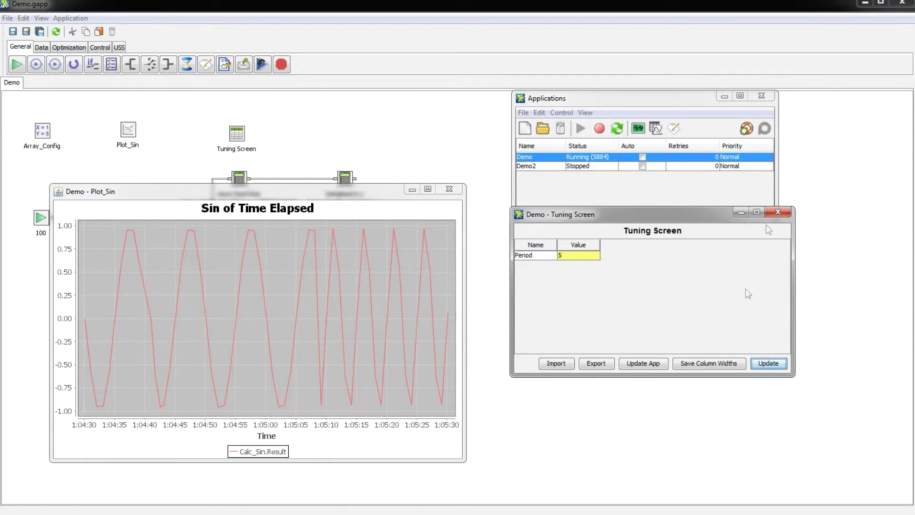
- Close the Demo.gapp editor and update the running Period value to 20
{"action": "left_click", "coordinate": [894, 5]}
{"action": "double_click", "coordinate": [579, 256]}
{"action": "double_click", "coordinate": [579, 256]}
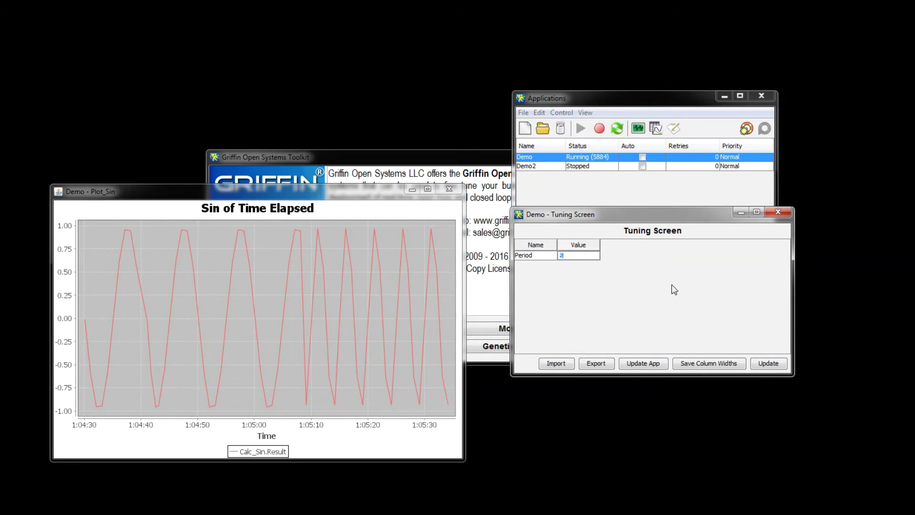
{"action": "type", "text": "20"}
{"action": "key", "text": "Return"}
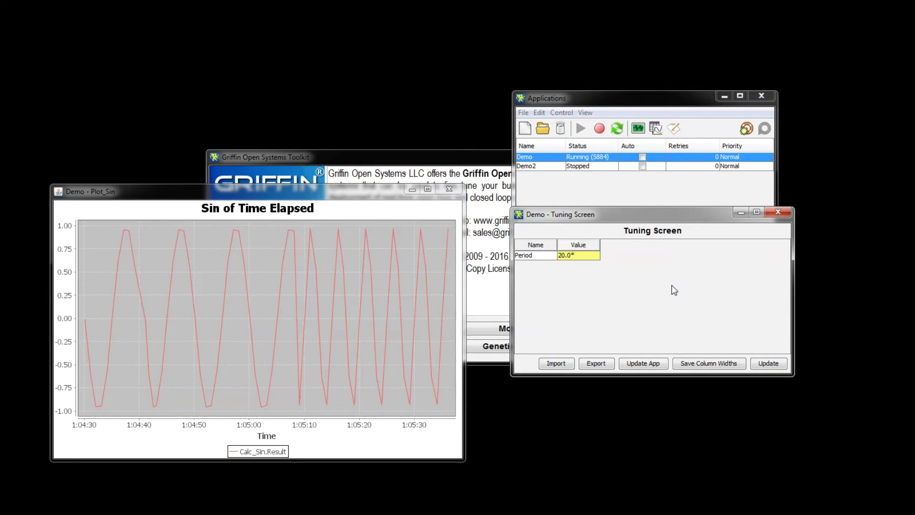
{"action": "left_click", "coordinate": [767, 362]}
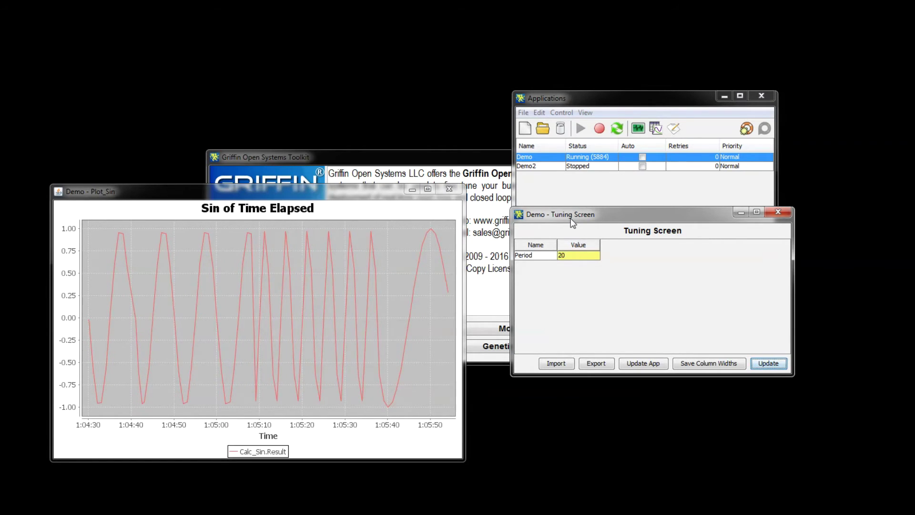
{"action": "left_click_drag", "start_coordinate": [571, 218], "coordinate": [561, 210]}
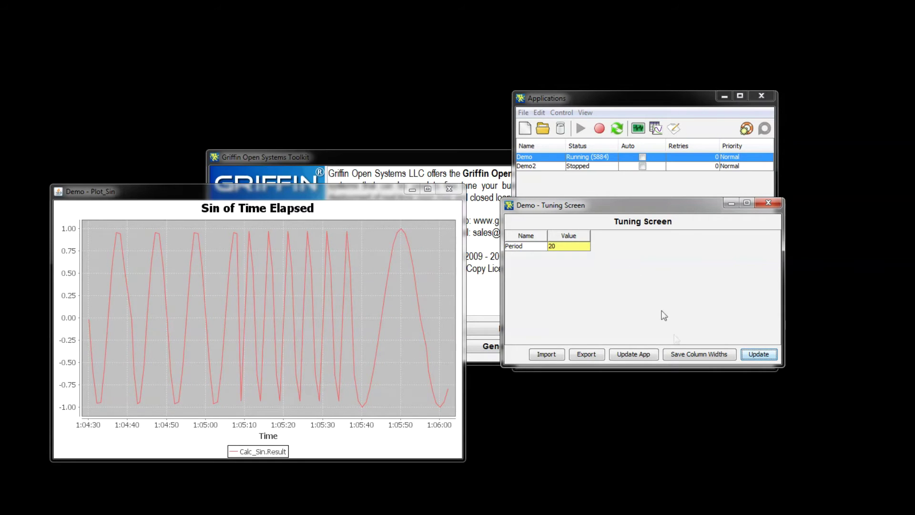
{"action": "left_click", "coordinate": [628, 356]}
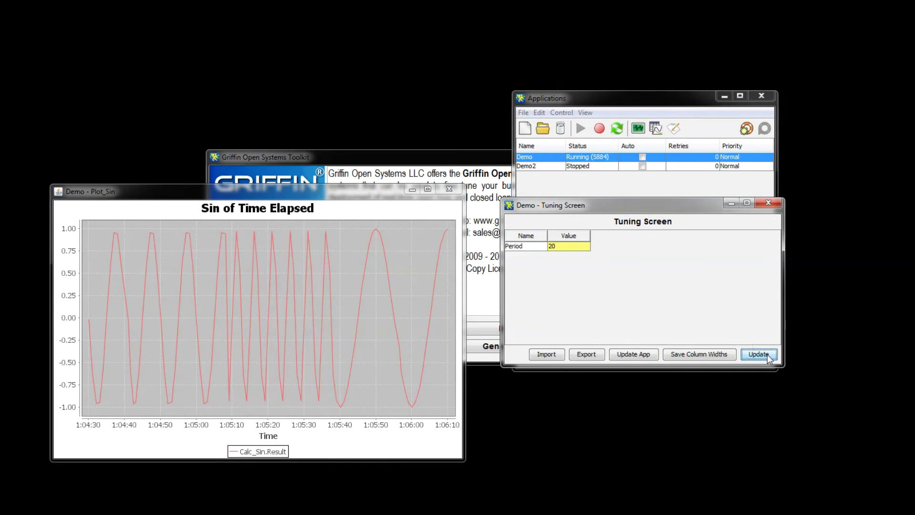
- Use Update App to store Period 20 into the Demo application's Array_Config.Period
{"action": "left_click", "coordinate": [643, 353]}
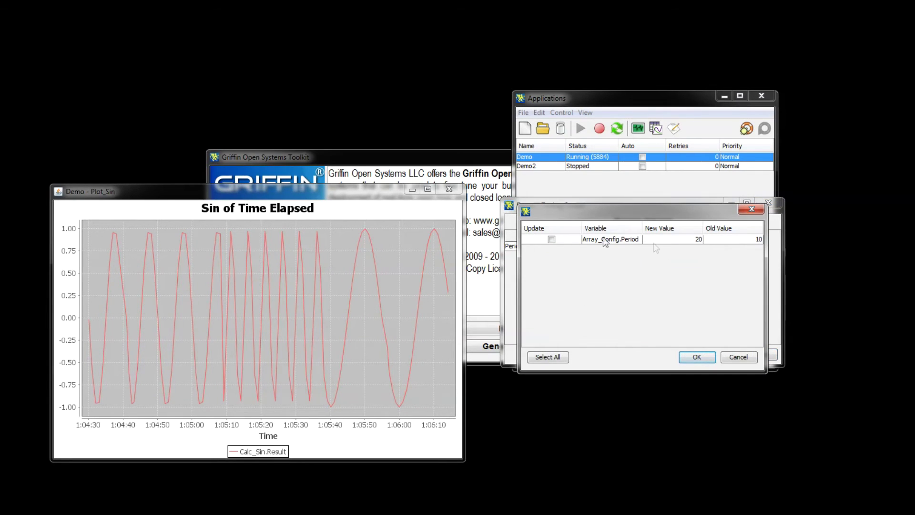
{"action": "left_click", "coordinate": [552, 239]}
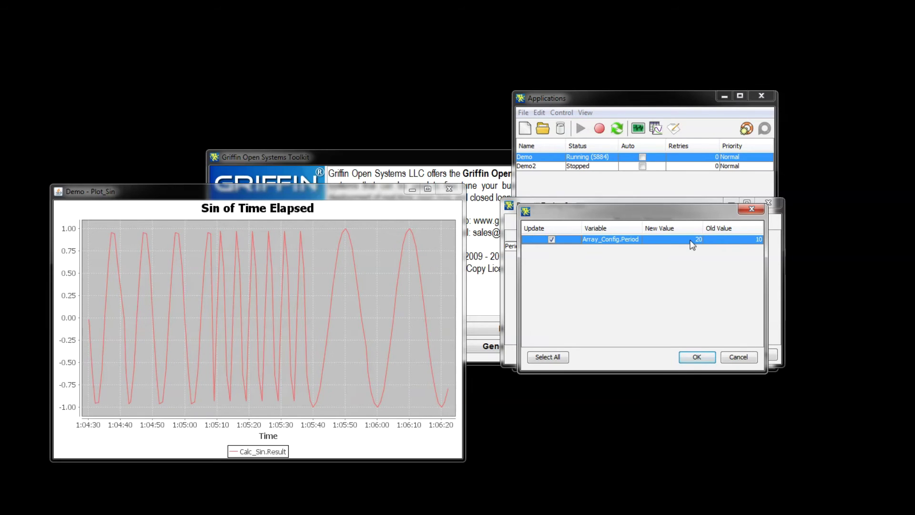
{"action": "left_click", "coordinate": [697, 356]}
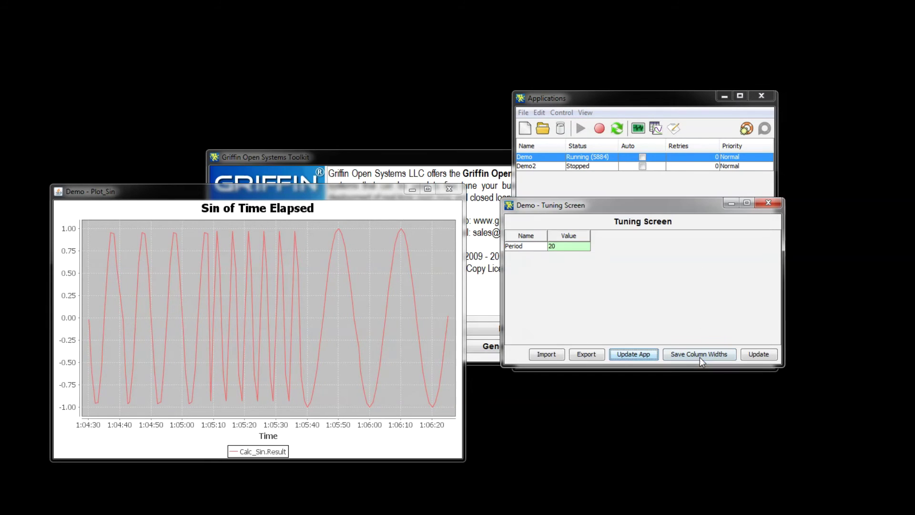
- Enter 10 as the Tuning Screen's Period and send it to the running Demo
{"action": "double_click", "coordinate": [562, 247]}
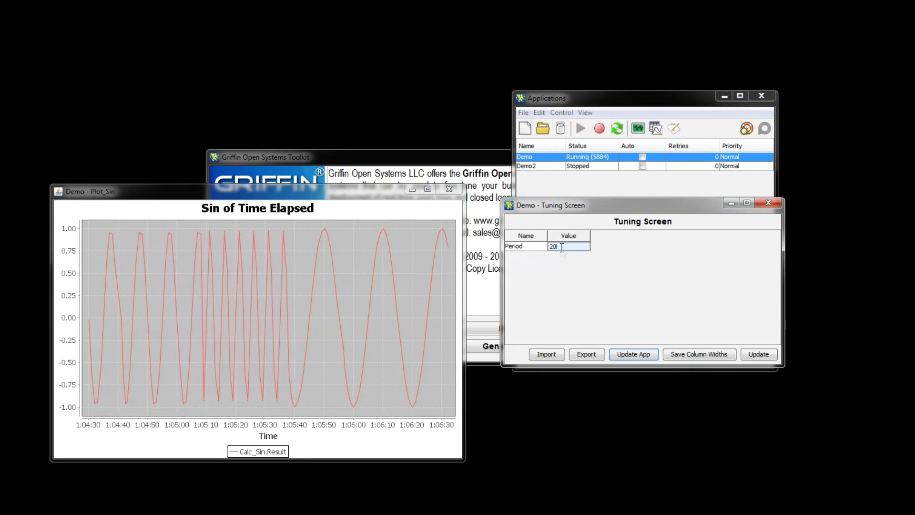
{"action": "type", "text": "10"}
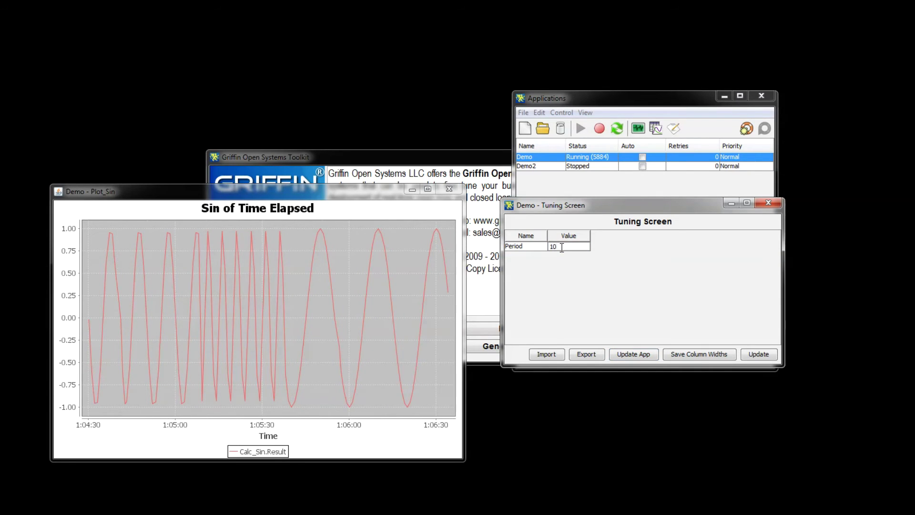
{"action": "key", "text": "Return"}
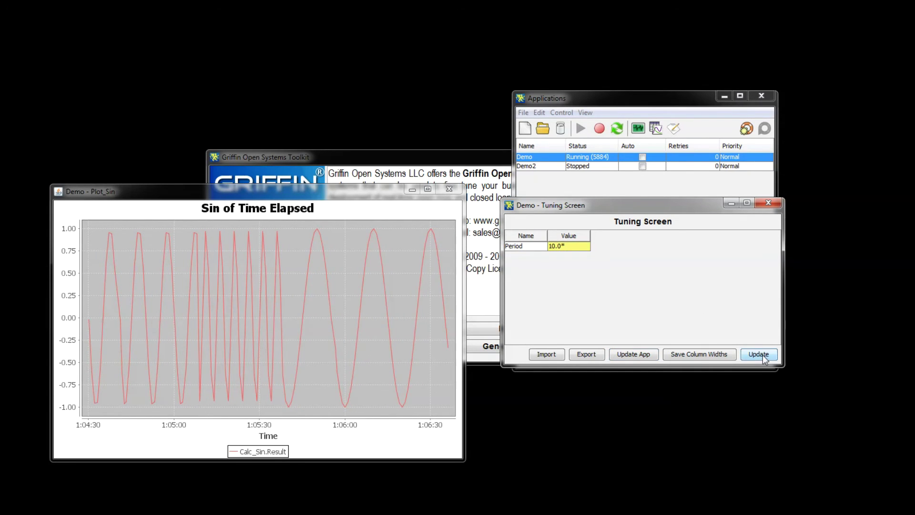
{"action": "left_click", "coordinate": [762, 355]}
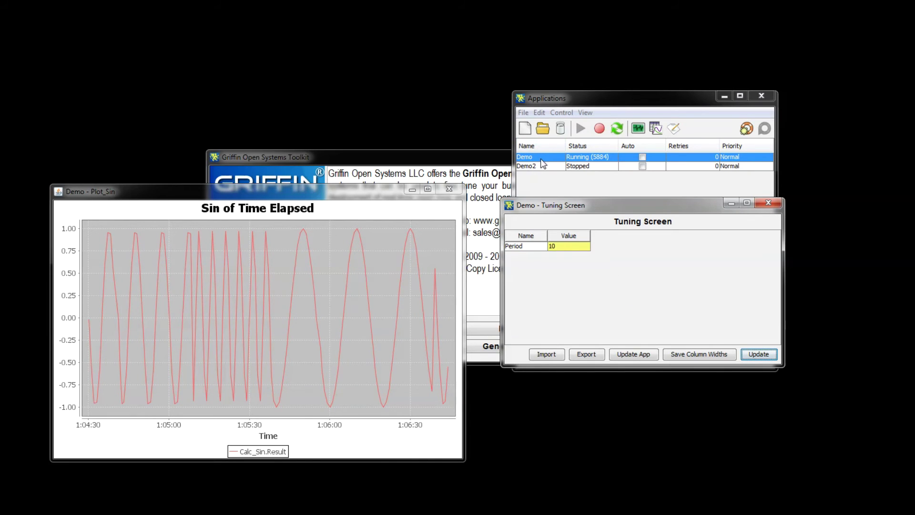
- Reopen the Demo application and check that Array_Config's stored Period reads 20.0
{"action": "left_click", "coordinate": [543, 130]}
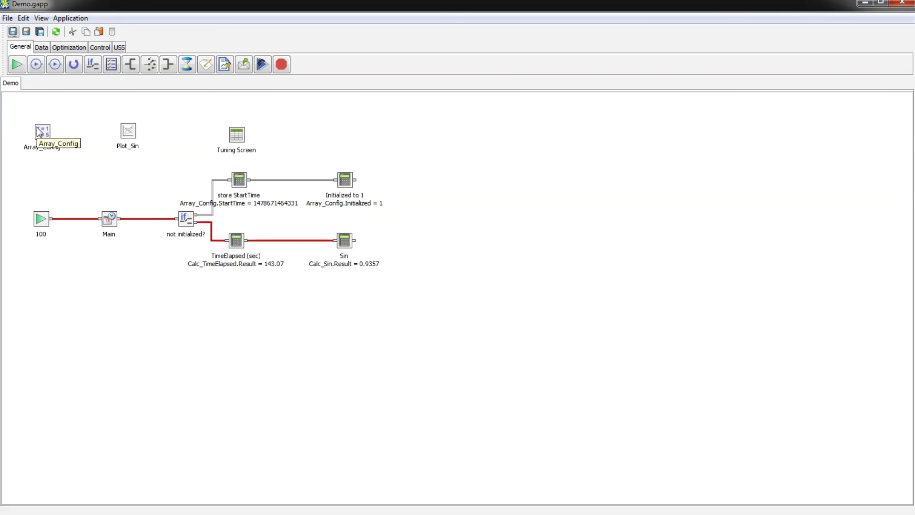
{"action": "double_click", "coordinate": [42, 131]}
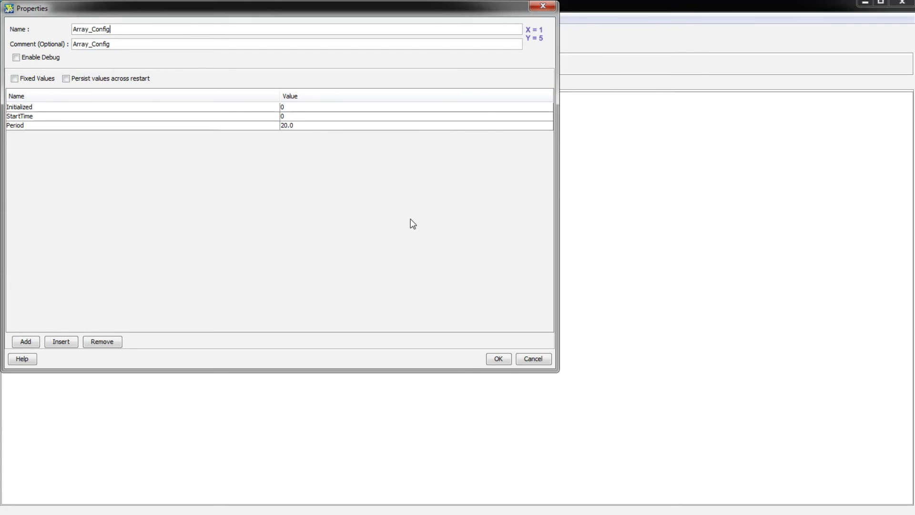
{"action": "left_click", "coordinate": [499, 360]}
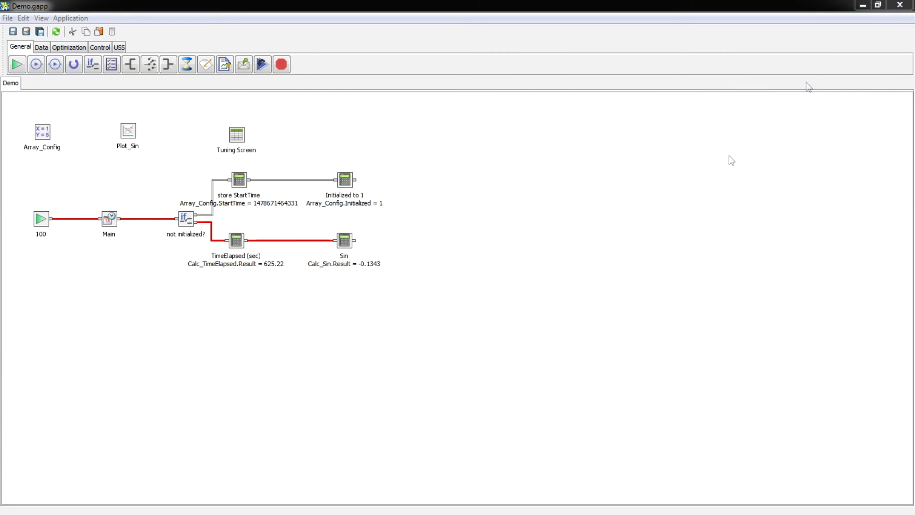
- Close the Demo.gapp editor and minimize the Applications and Open Systems Toolkit windows
{"action": "left_click", "coordinate": [900, 6]}
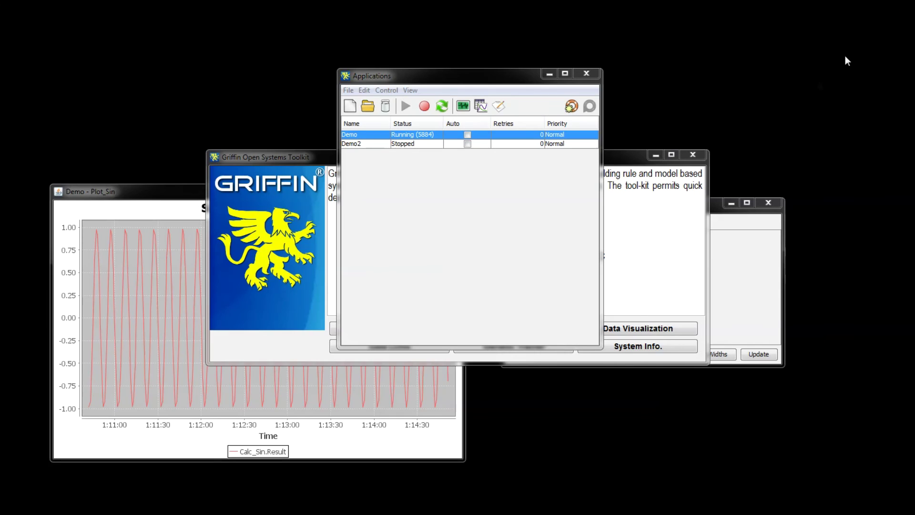
{"action": "left_click", "coordinate": [549, 74]}
{"action": "left_click", "coordinate": [649, 154]}
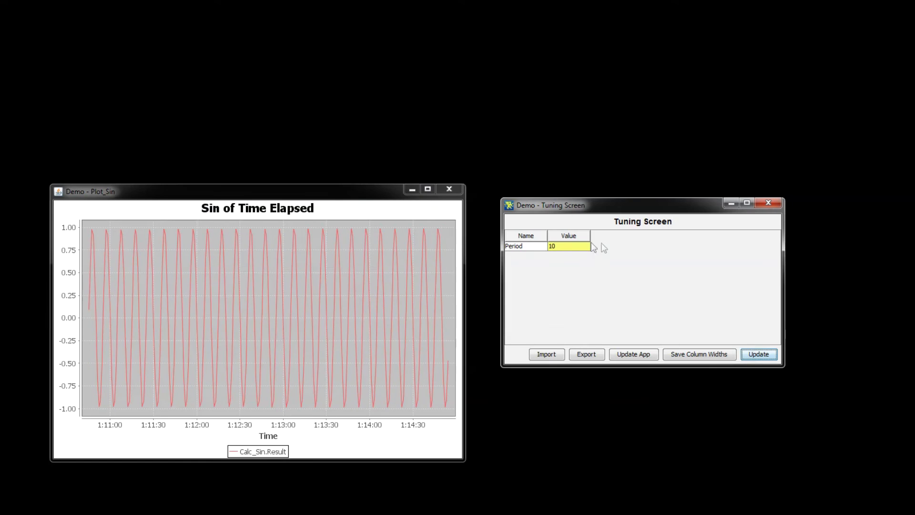